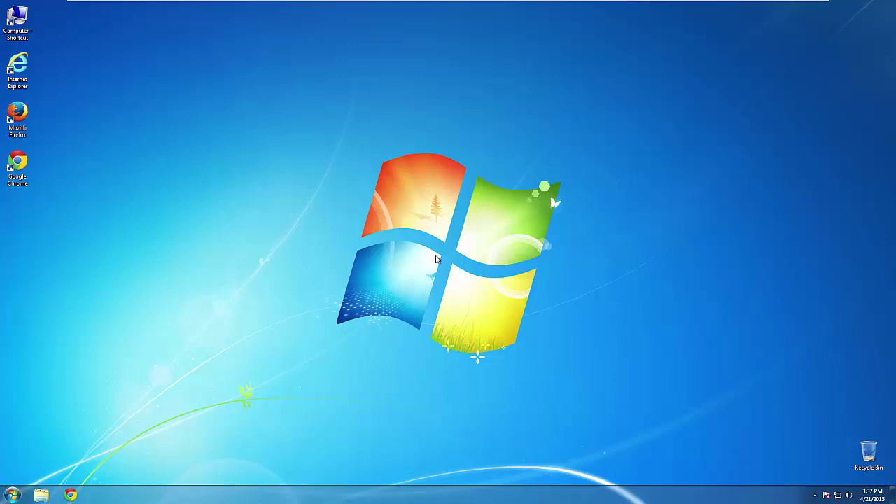
- Open the Control Panel's installed programs list, sorted by install date
click(14, 494)
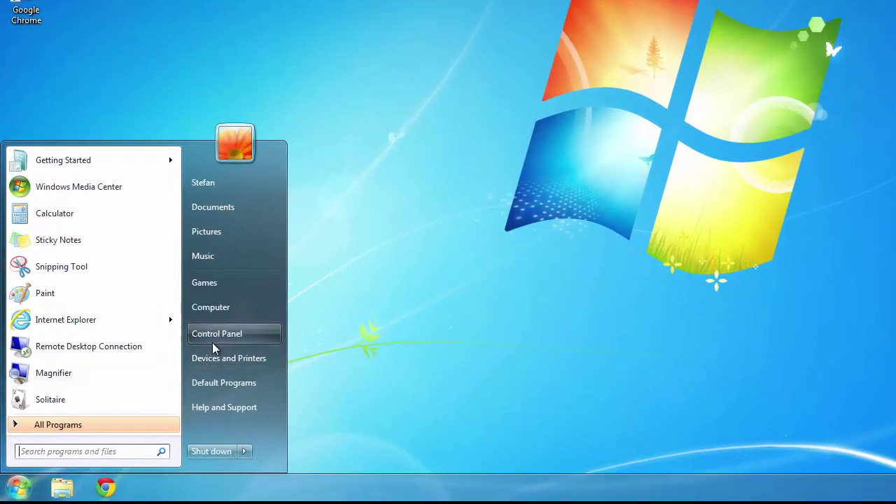
click(214, 339)
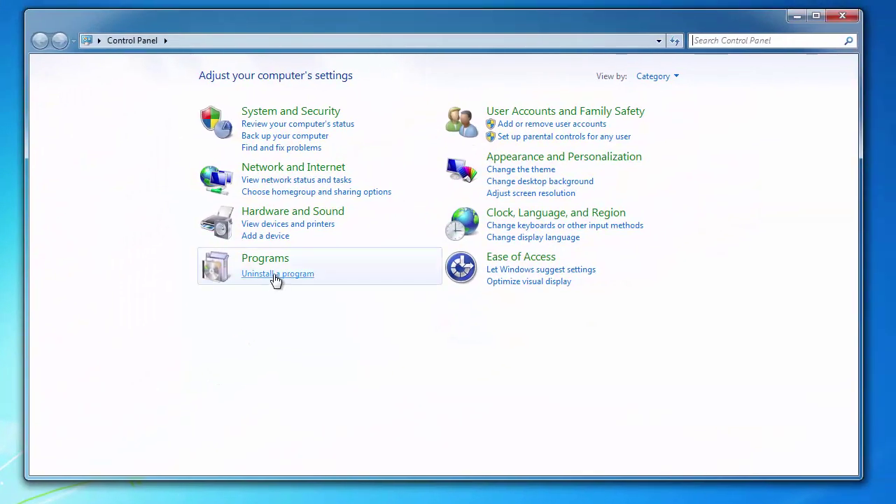
click(275, 277)
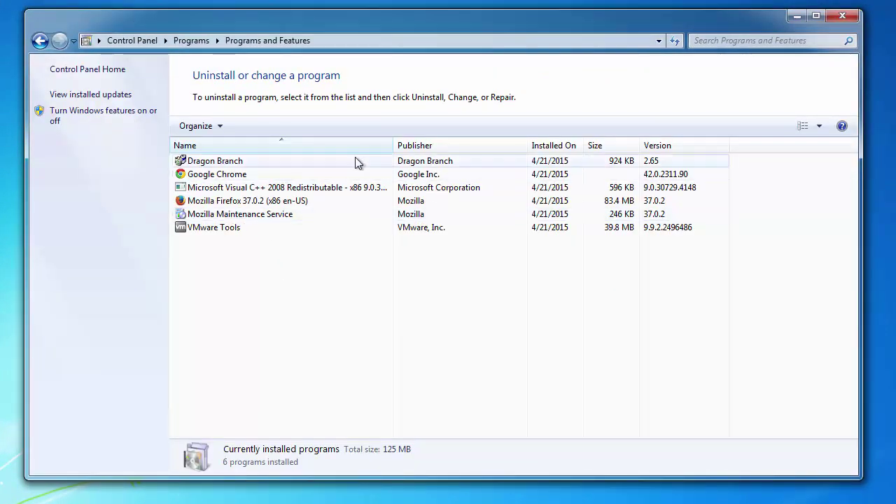
click(560, 145)
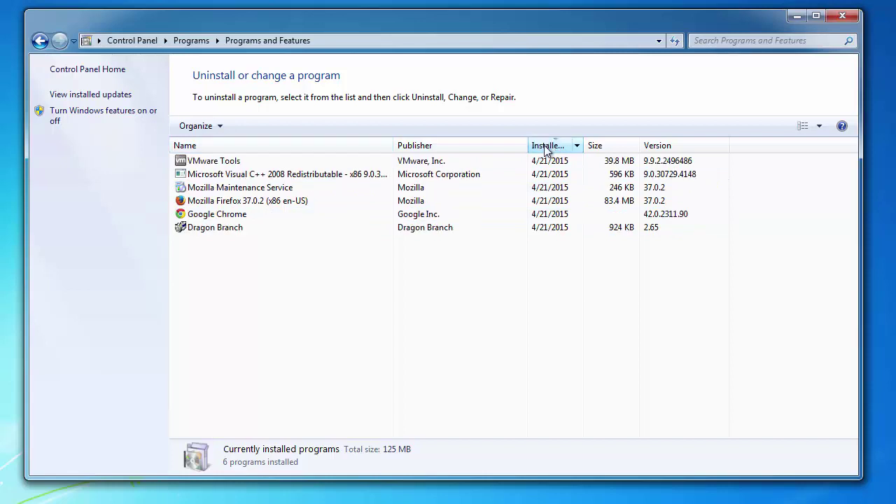
click(546, 148)
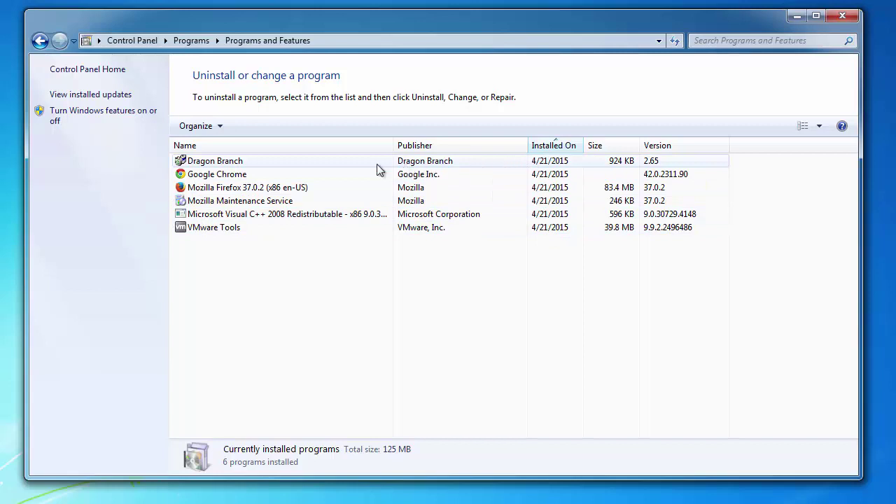
- Uninstall Dragon Branch and finish its uninstall wizard
click(207, 163)
right_click(207, 163)
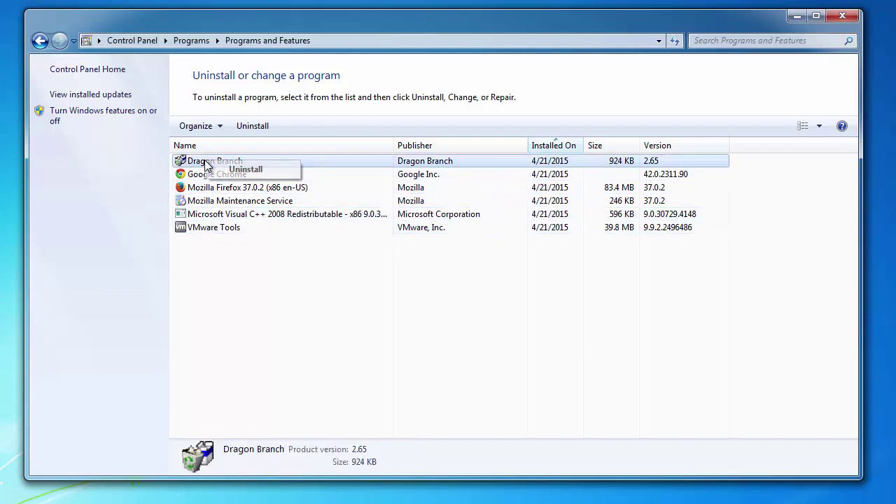
click(243, 169)
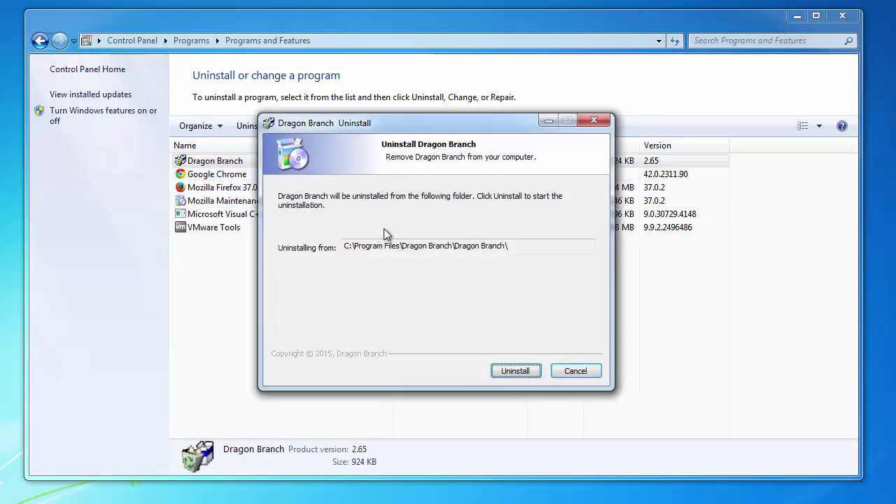
click(507, 364)
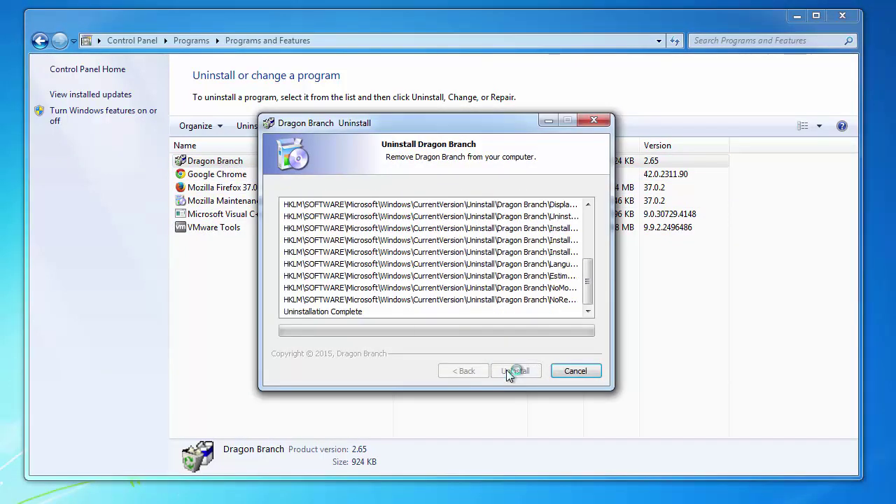
click(509, 372)
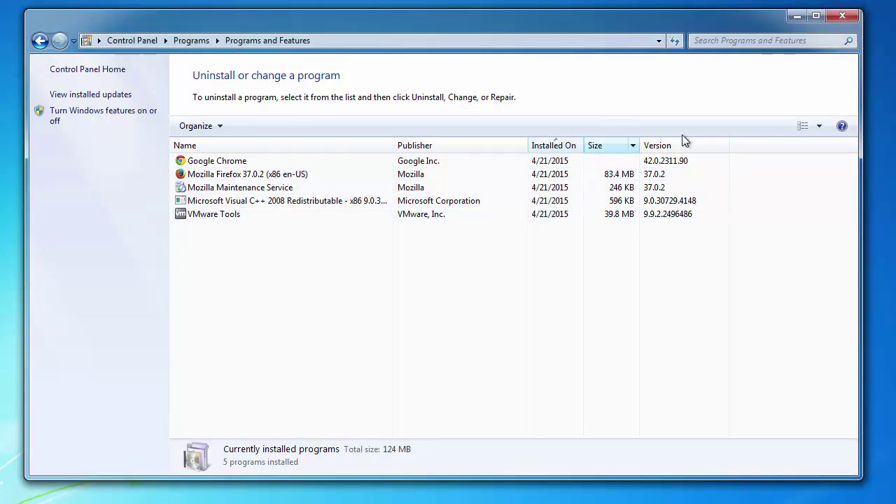
- Close Programs and Features and restart Windows from the Start menu's power options
click(848, 21)
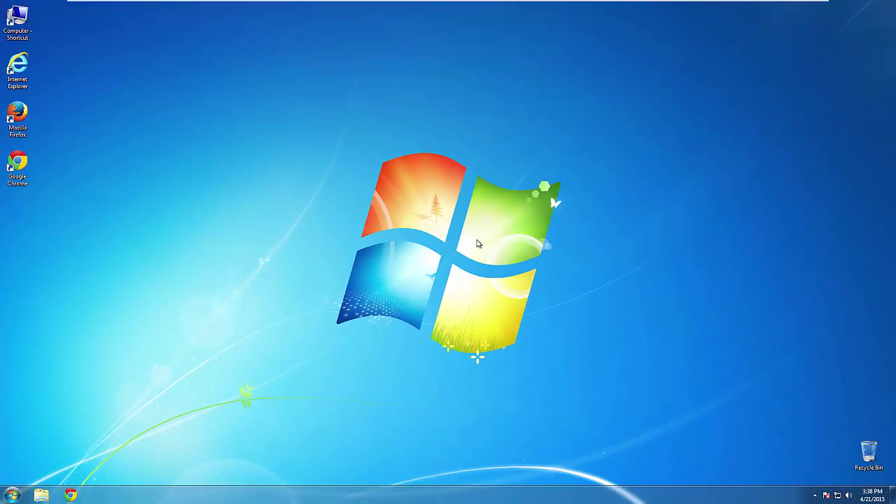
click(12, 495)
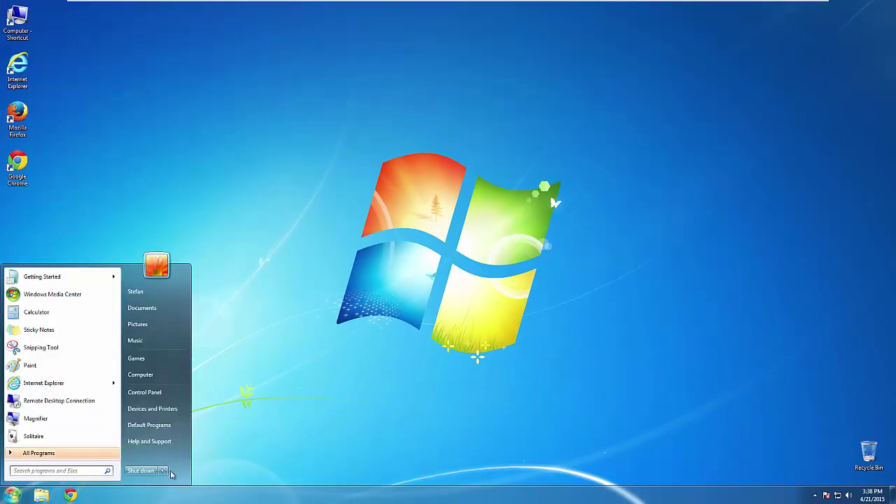
click(163, 472)
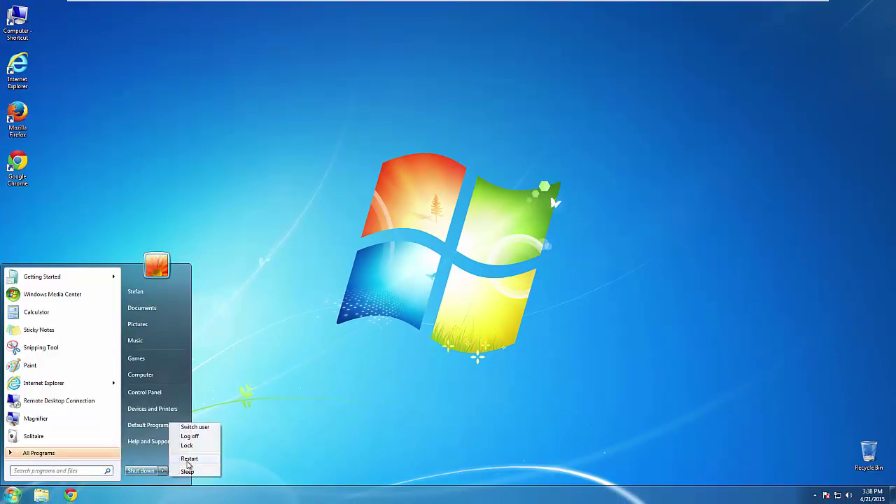
click(187, 460)
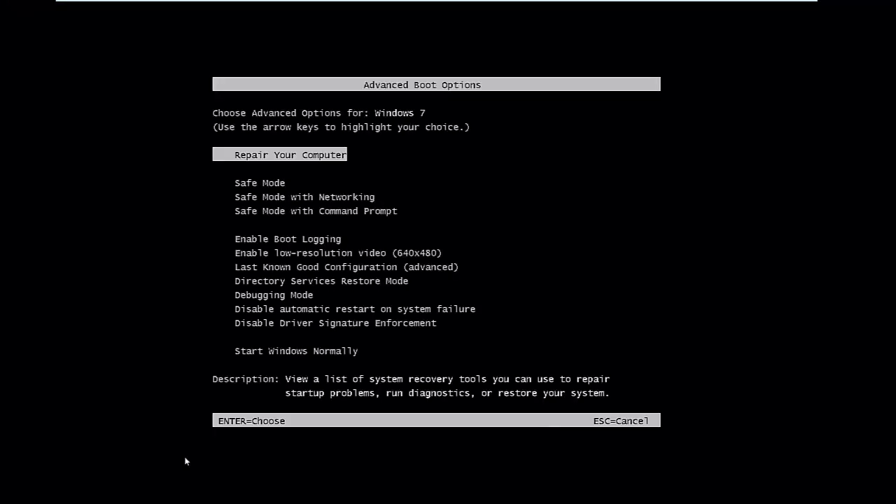
- Choose Safe Mode in the Advanced Boot Options menu and boot into it
key(Down)
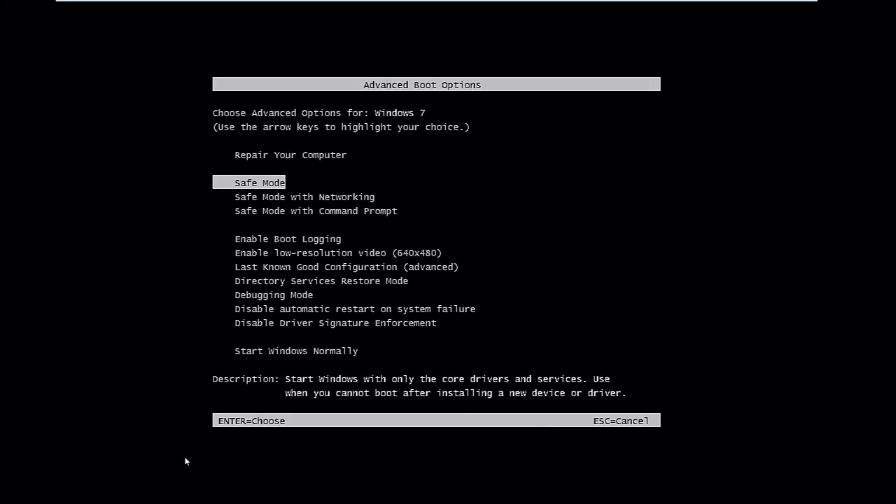
key(Return)
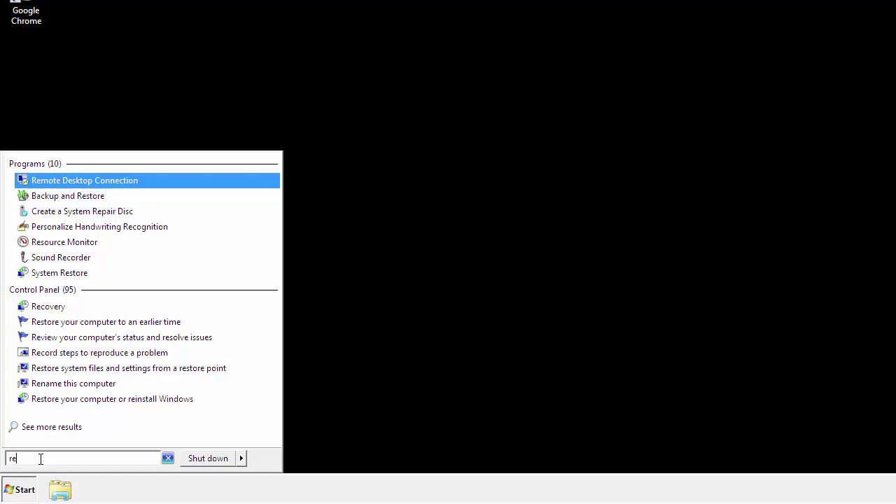
- Launch regedit and browse to HKEY_CURRENT_USER\Software\Microsoft\Internet Explorer\Main
text(gedit)
key(Return)
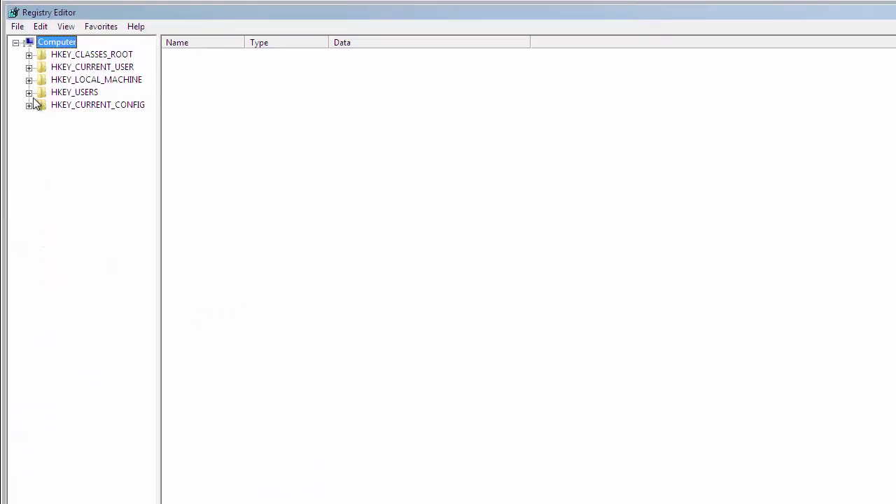
click(29, 68)
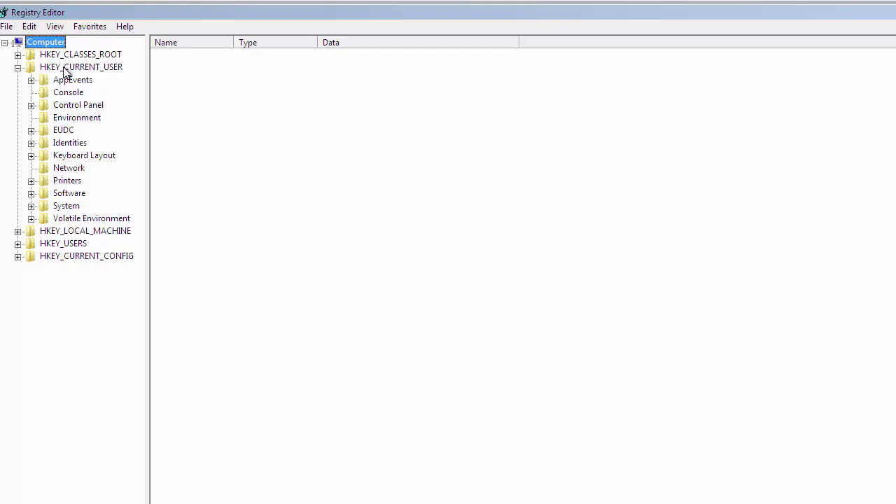
click(69, 195)
double_click(68, 196)
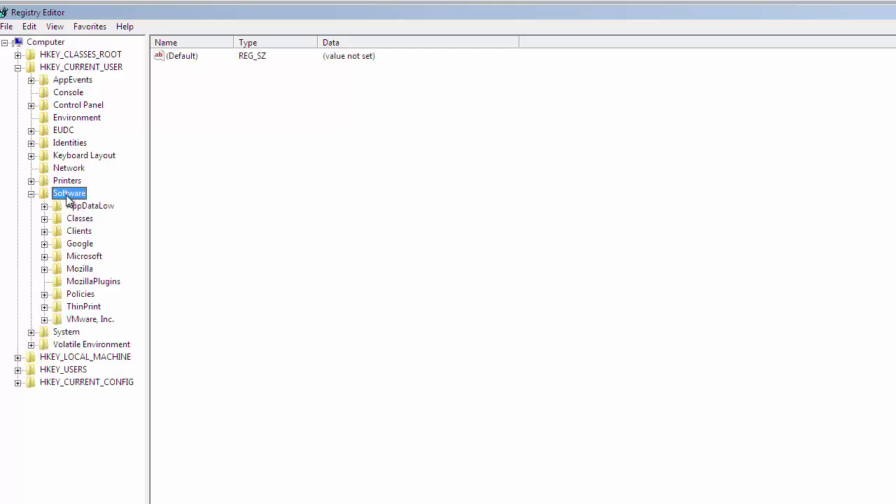
double_click(82, 256)
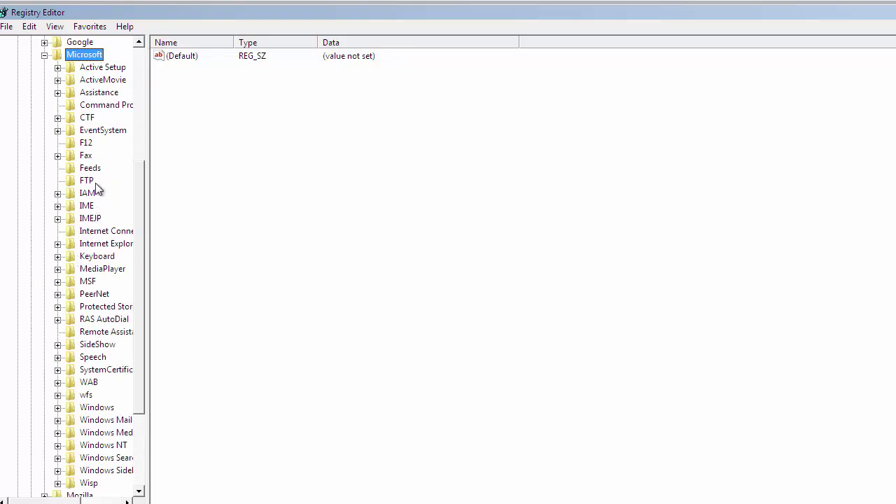
double_click(92, 245)
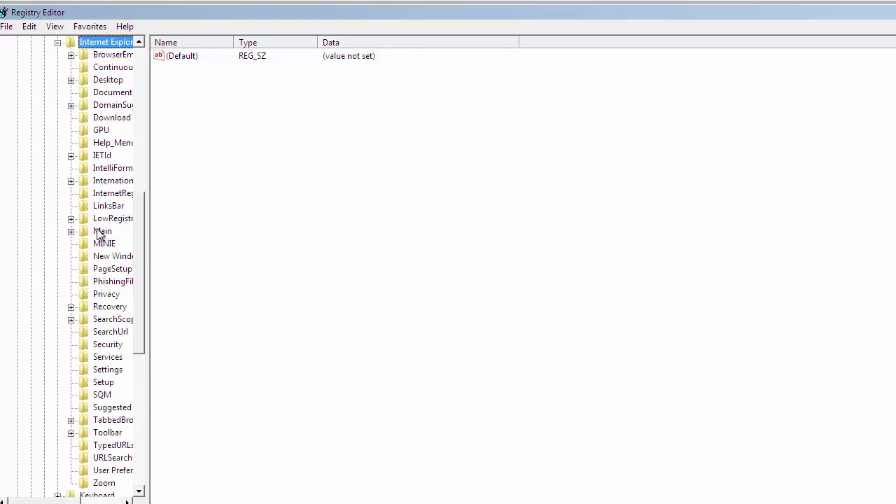
double_click(99, 233)
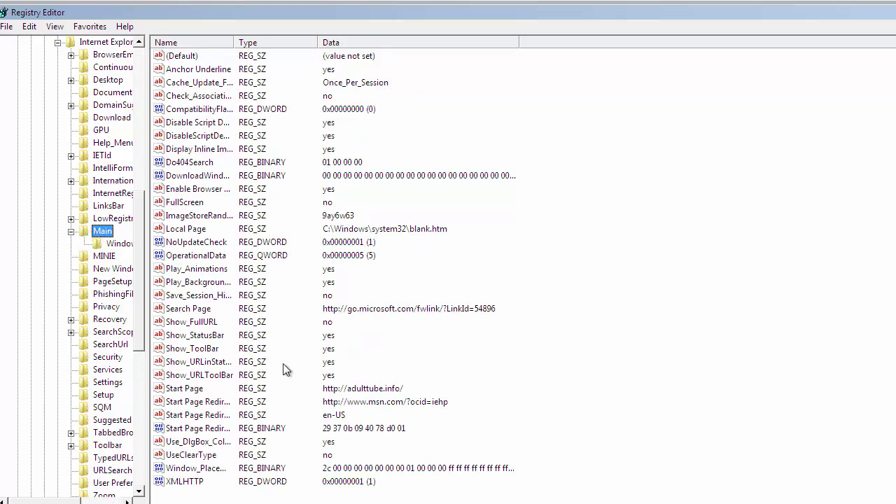
- Delete the Start Page value from the Main key and close Registry Editor
click(208, 388)
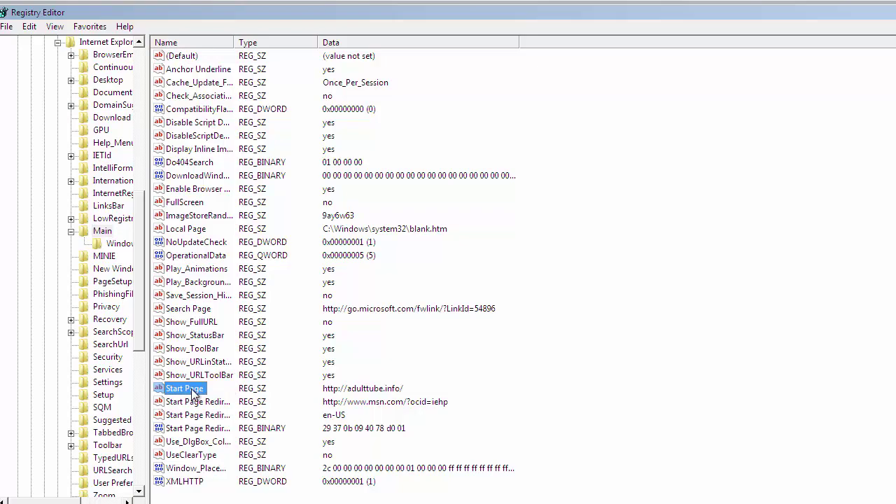
right_click(193, 390)
click(223, 429)
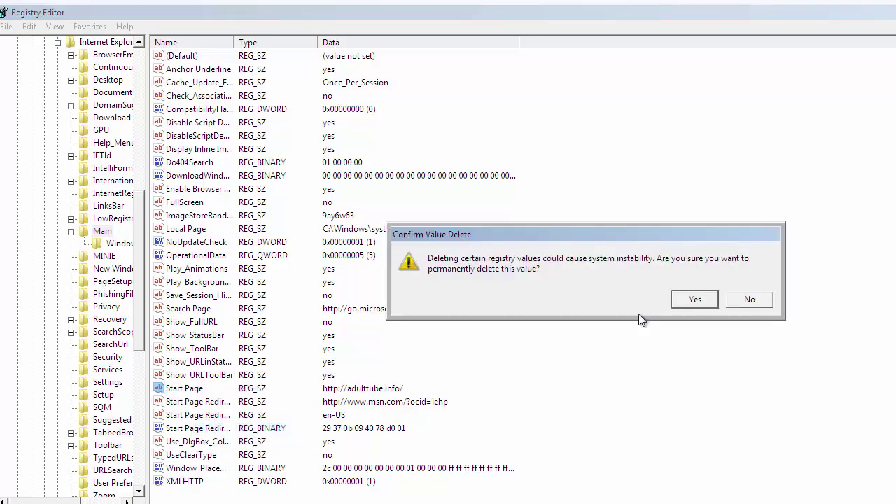
click(694, 301)
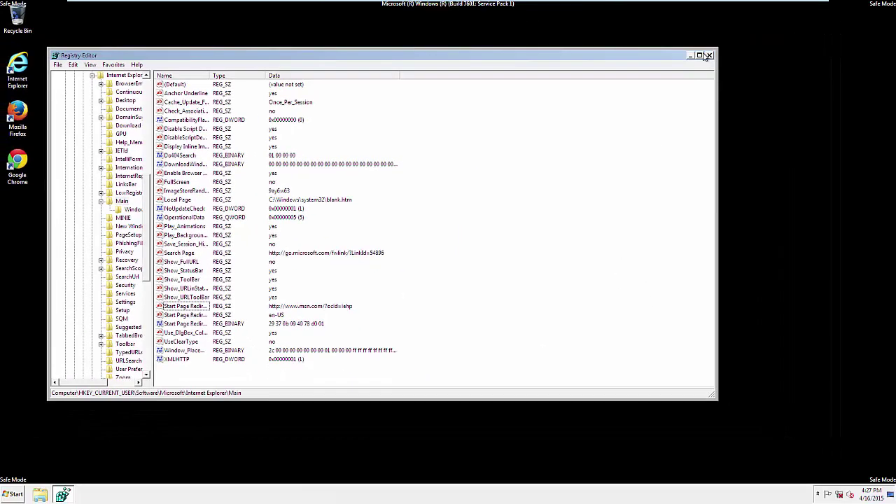
click(709, 55)
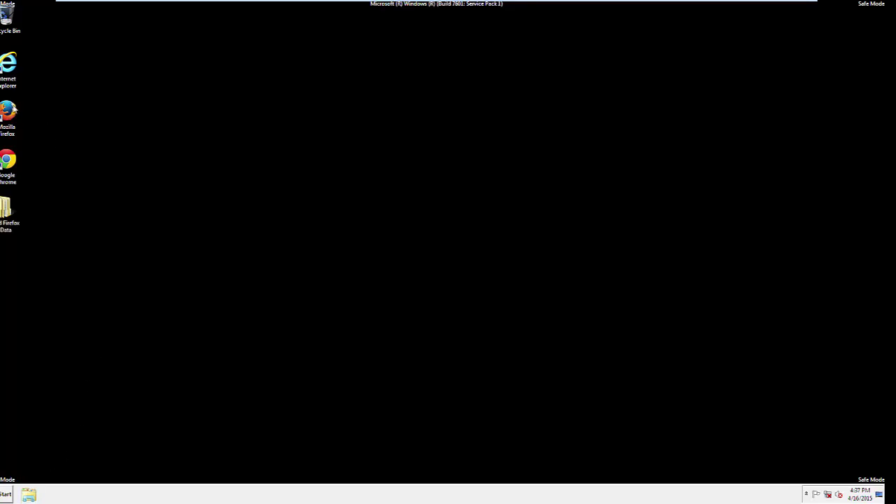
- Launch Firefox and make its menu bar visible
double_click(8, 112)
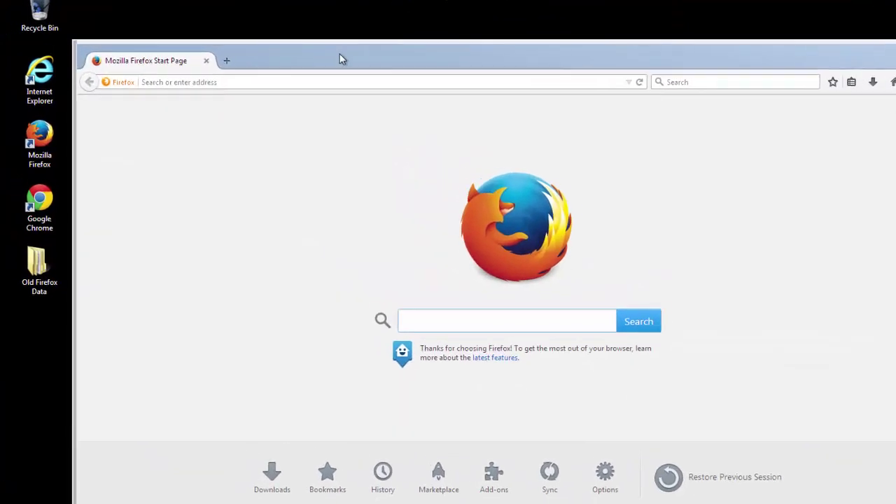
right_click(194, 15)
click(423, 115)
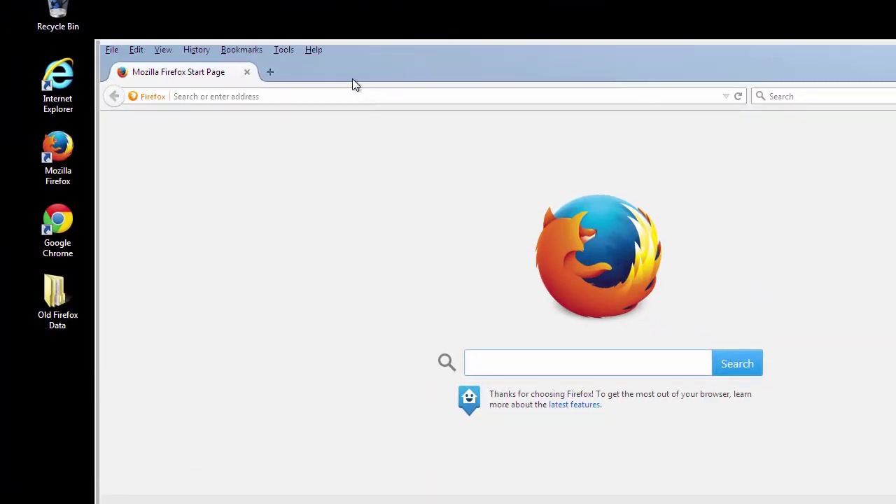
- Prepare Clear Recent History for Everything, including offline website data and site preferences
click(195, 49)
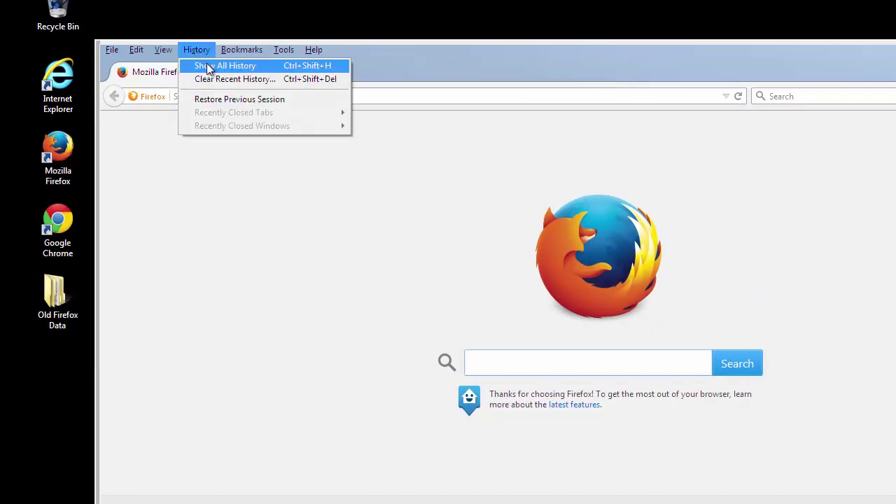
click(210, 78)
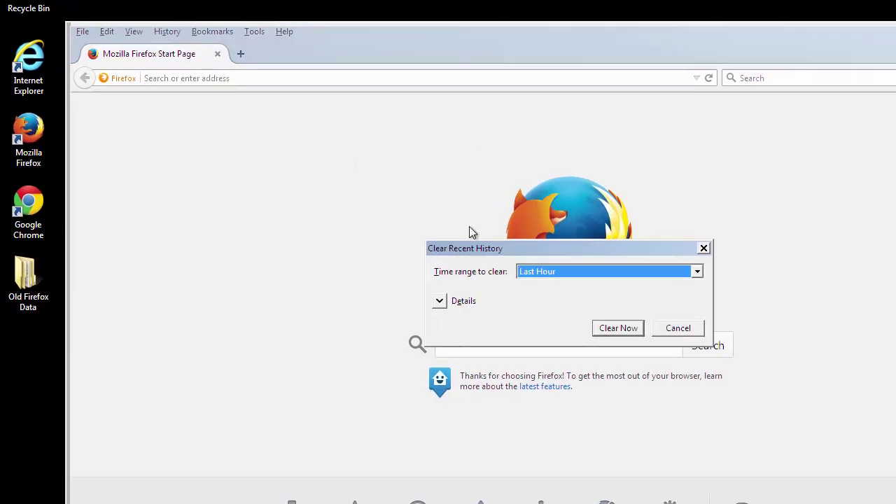
click(500, 229)
click(482, 305)
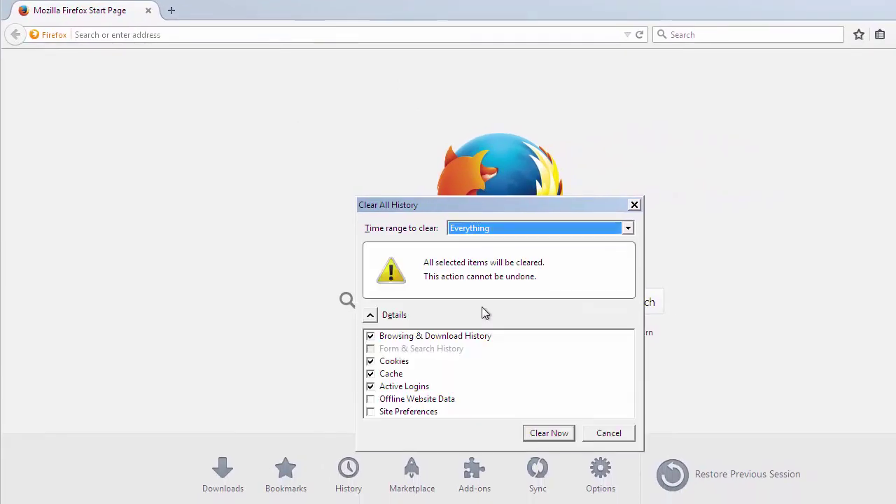
click(371, 399)
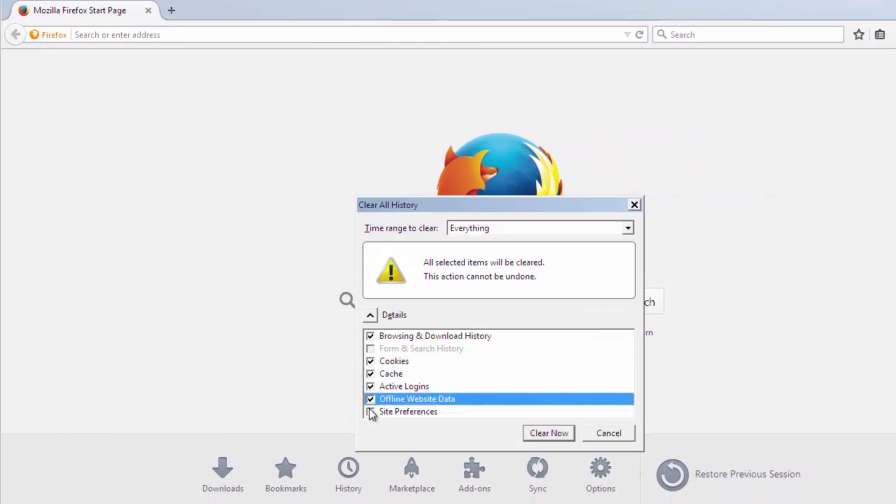
- Clear all Firefox history now, then go to Troubleshooting Information
click(542, 434)
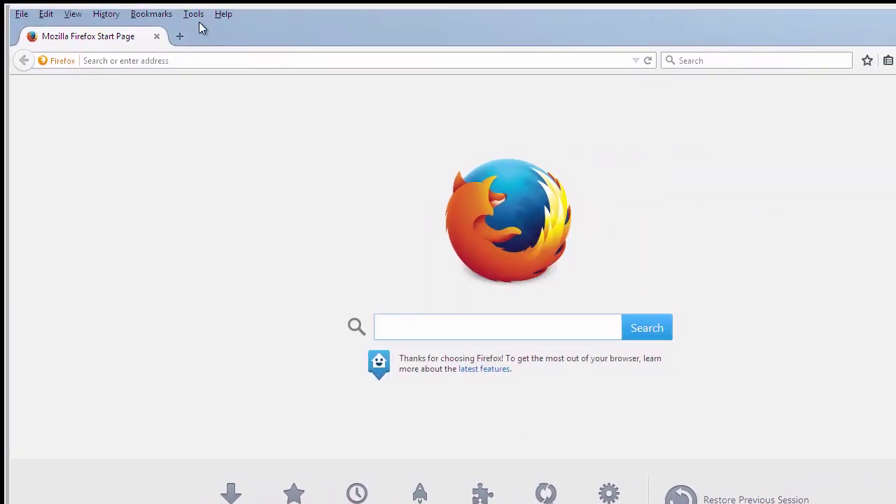
click(218, 14)
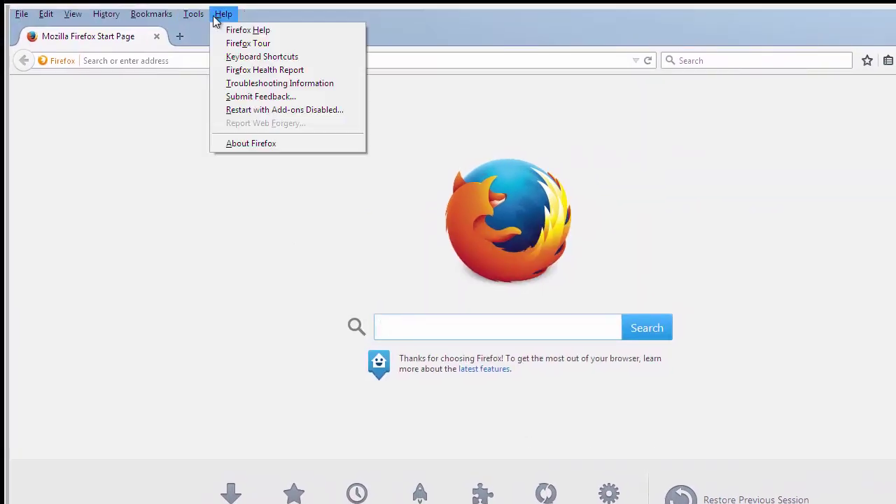
click(264, 83)
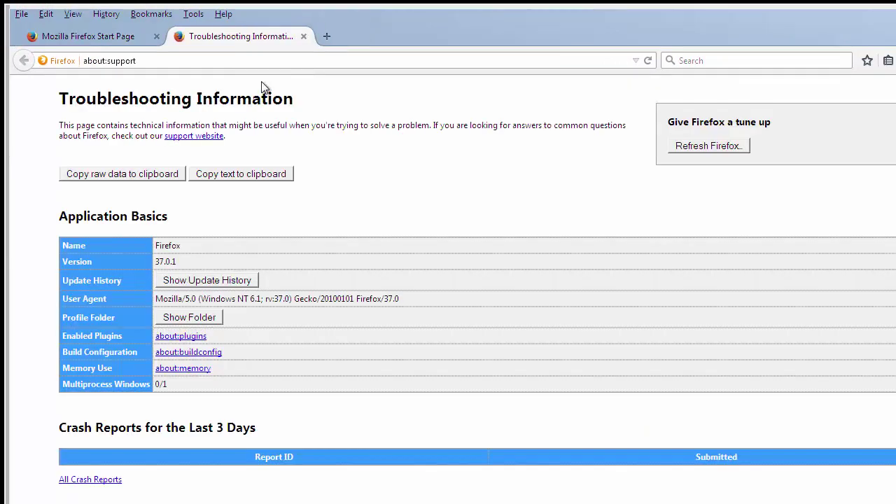
- Refresh Firefox to defaults, decline the default-browser prompt, and close the window
click(697, 148)
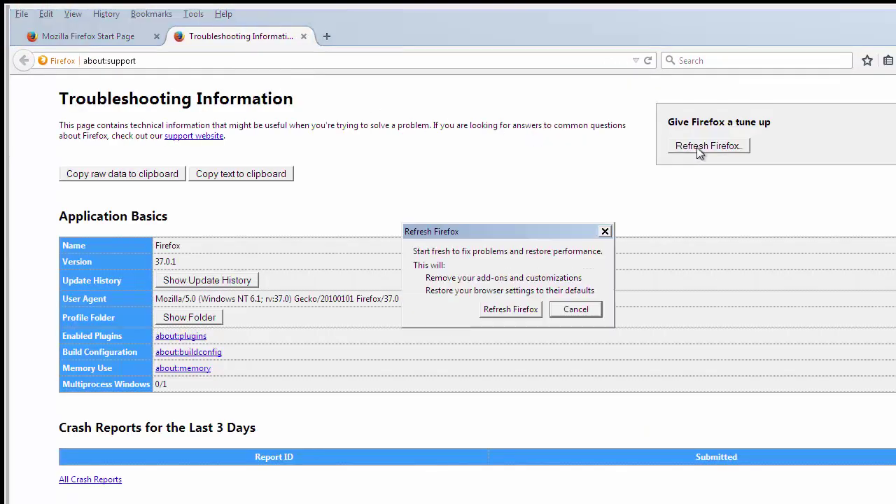
click(509, 308)
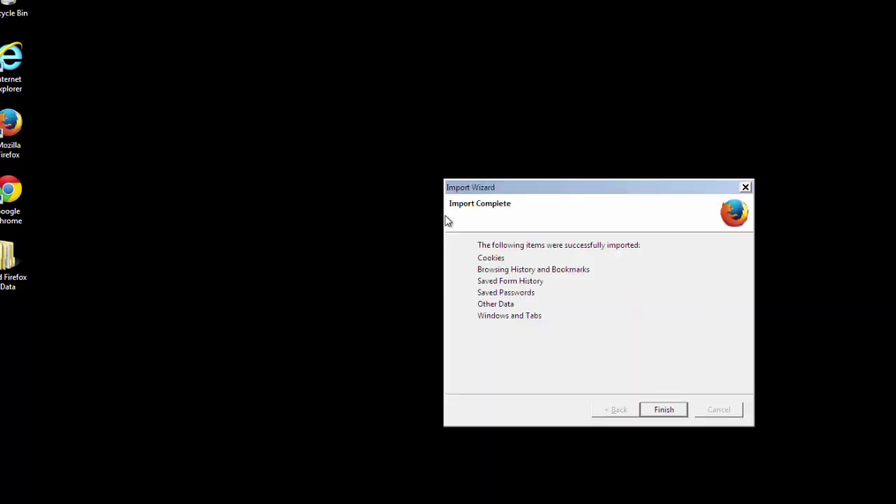
click(663, 409)
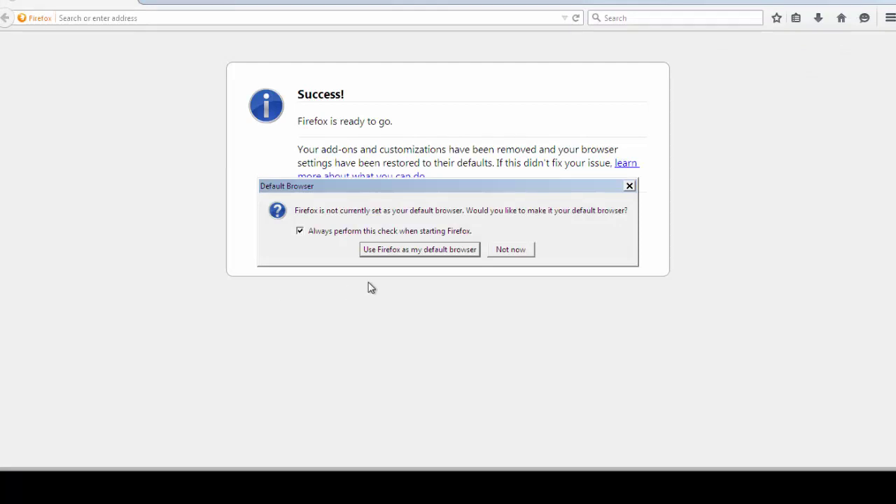
click(517, 251)
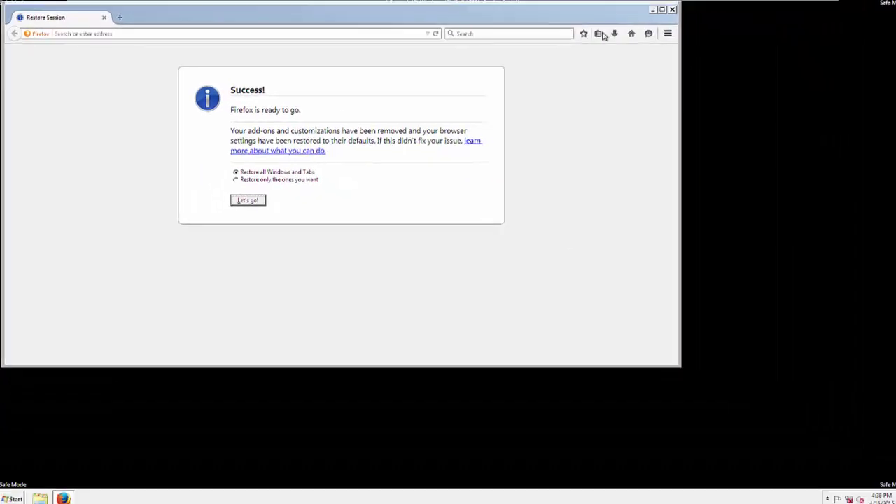
click(634, 18)
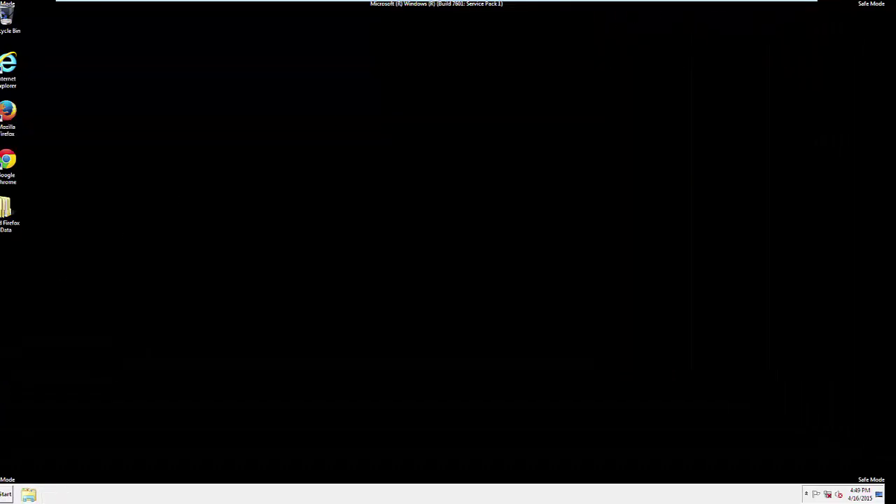
- Launch Google Chrome and go to its History page through Settings
double_click(10, 163)
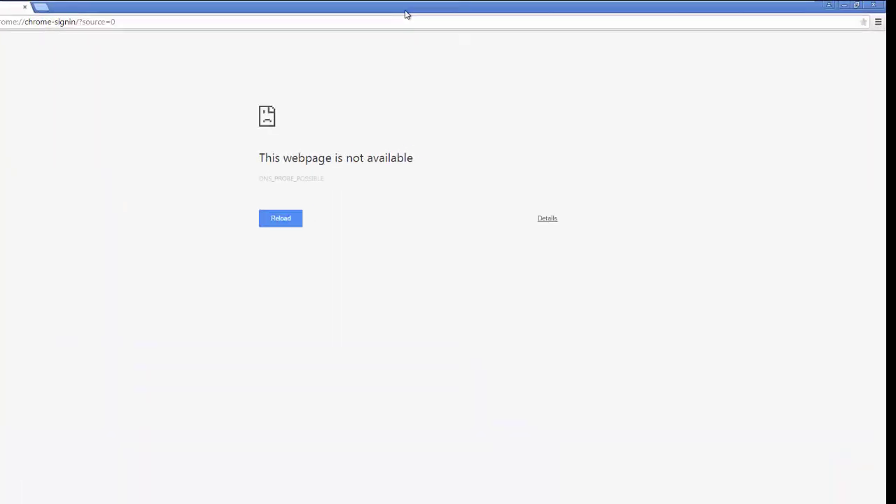
click(886, 37)
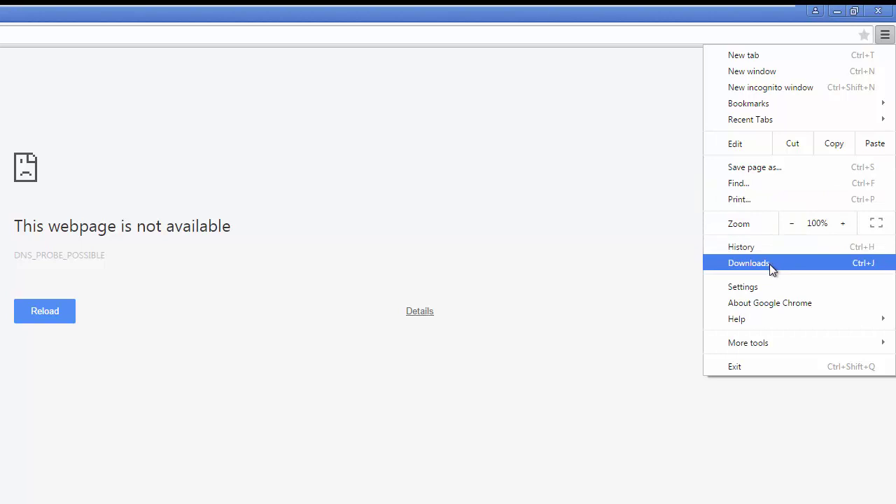
click(771, 287)
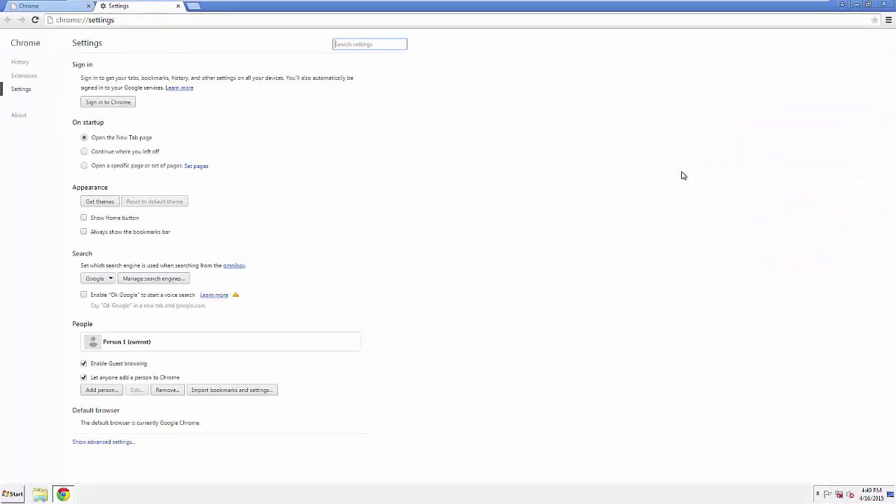
click(20, 64)
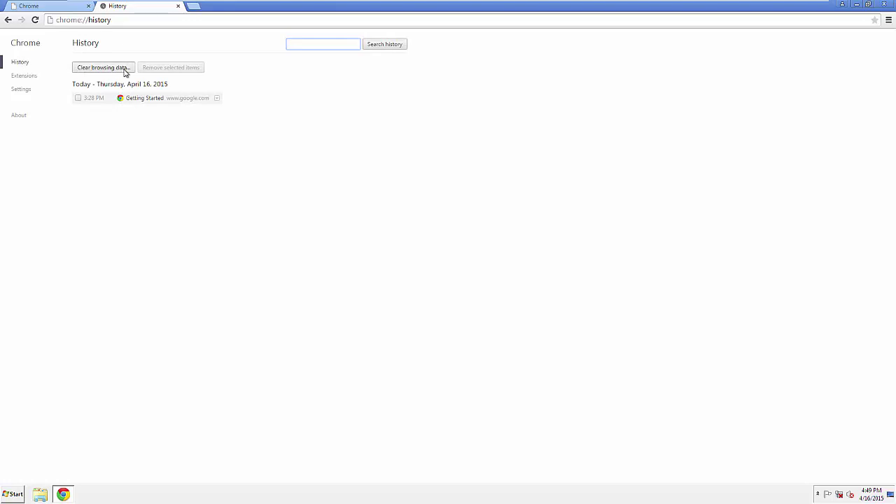
- Clear Chrome data from the beginning of time, adding autofill, hosted app data and content licenses
click(103, 67)
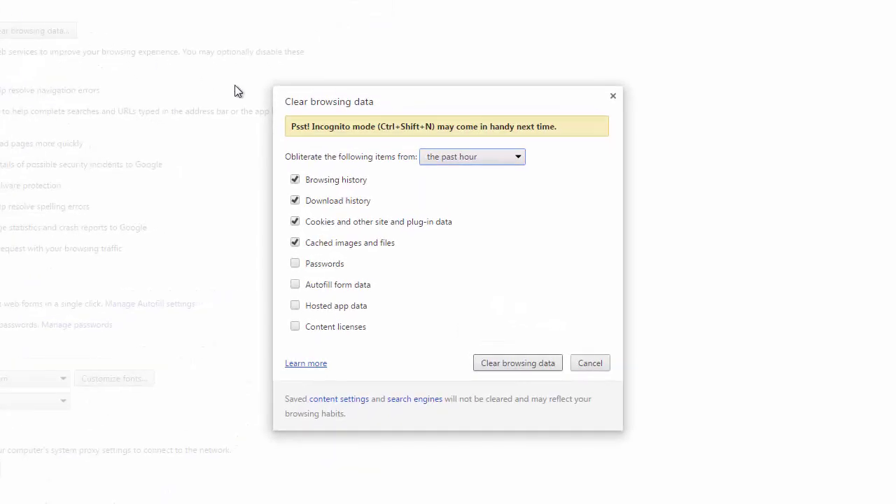
click(480, 155)
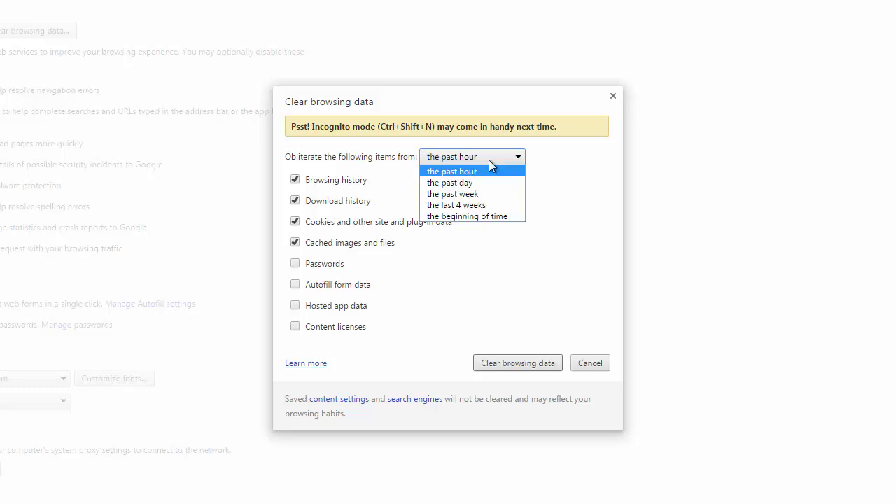
click(480, 218)
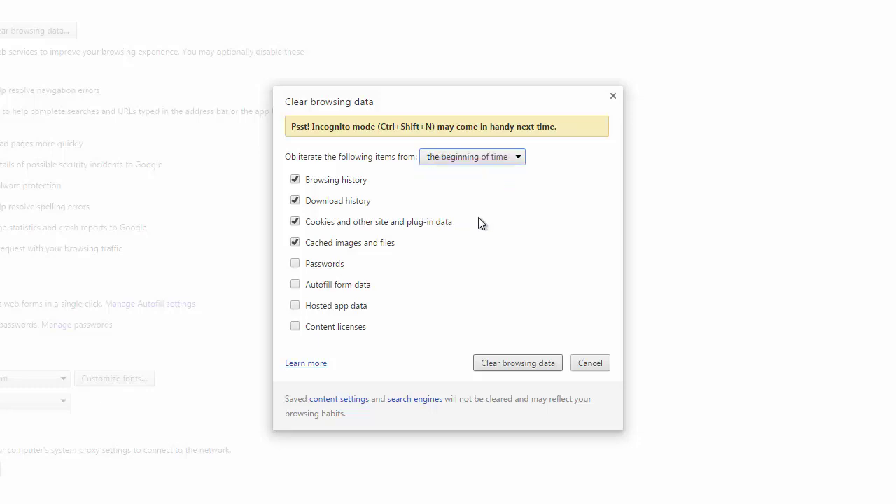
click(294, 286)
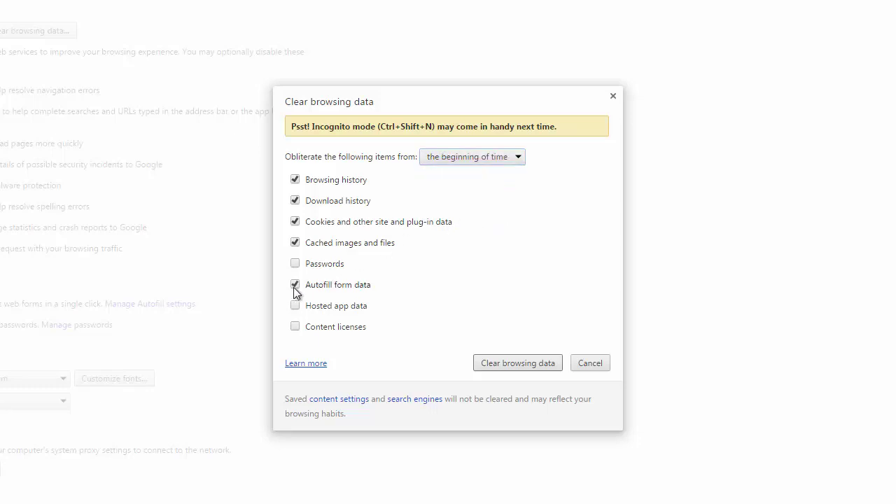
click(294, 306)
click(295, 327)
click(506, 364)
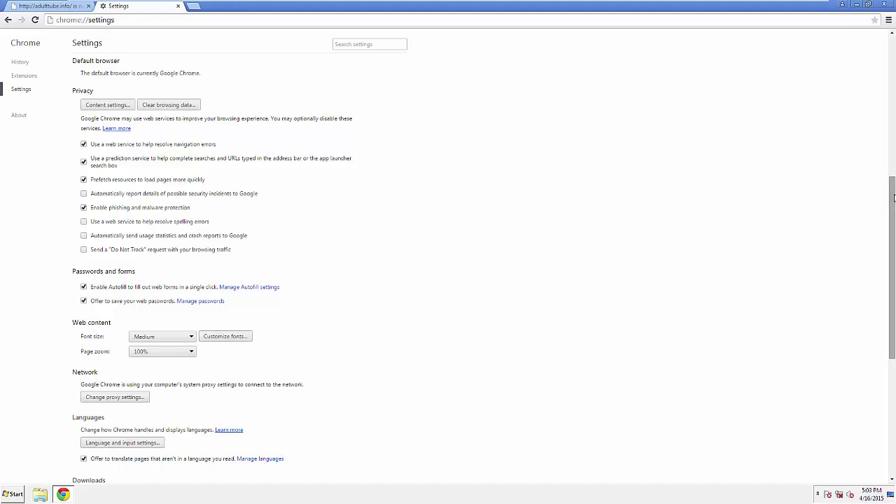
- Scroll to the bottom of Chrome Settings and reset all settings to their defaults
drag(893, 198, 893, 205)
scroll(879, 260, down, 3)
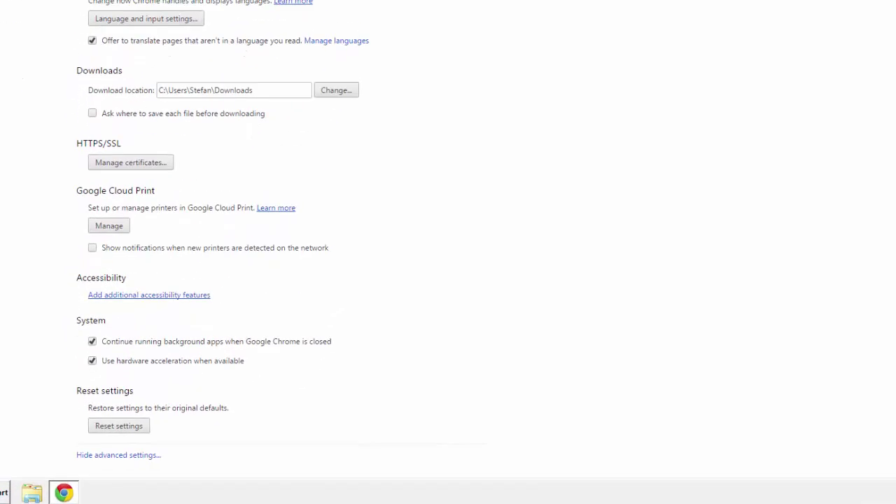
click(124, 421)
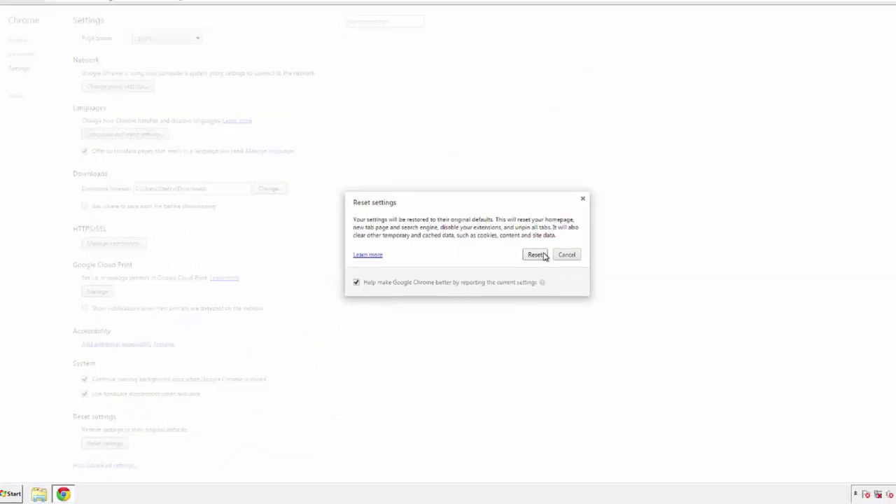
click(520, 260)
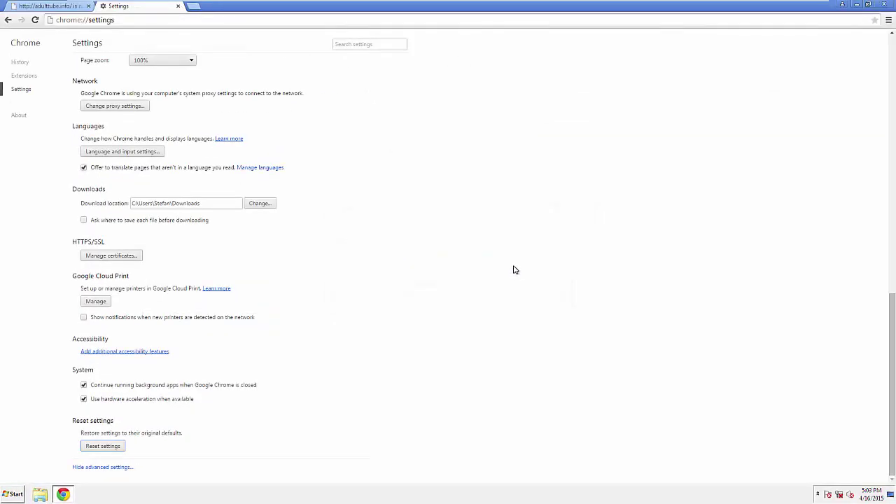
- Close Chrome and restart Windows from the Start menu's Shut down options to exit Safe Mode
click(880, 5)
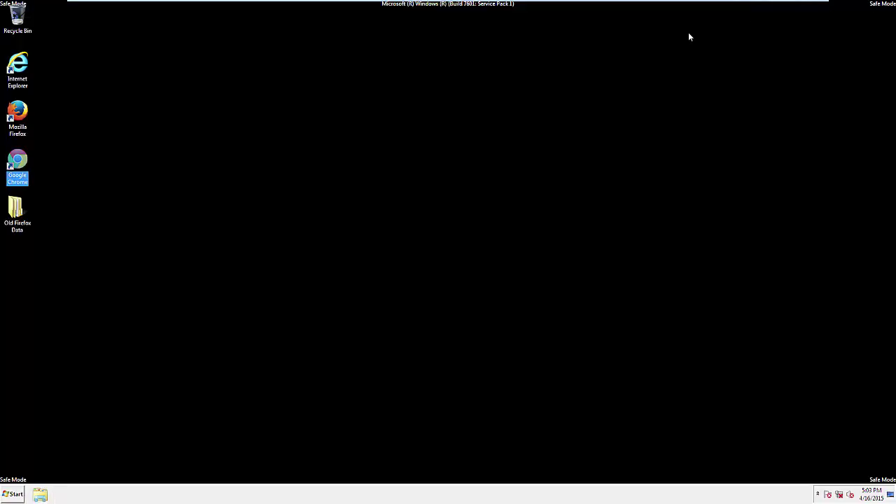
key(super)
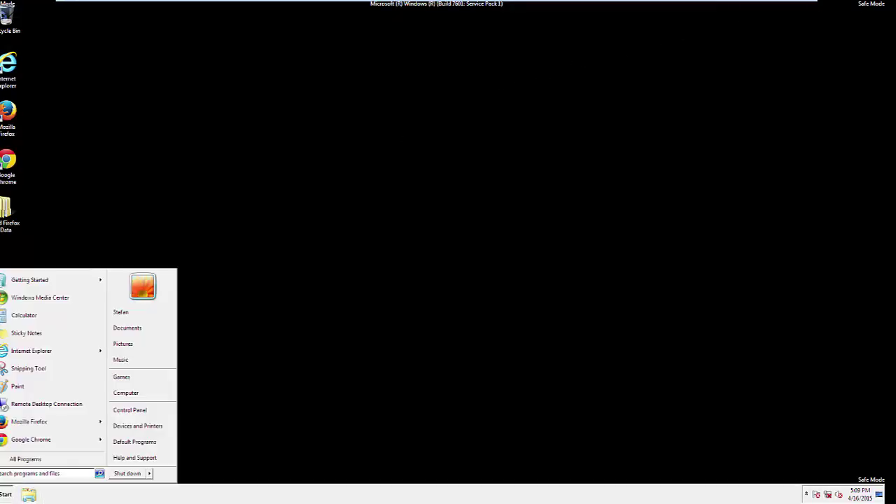
click(148, 474)
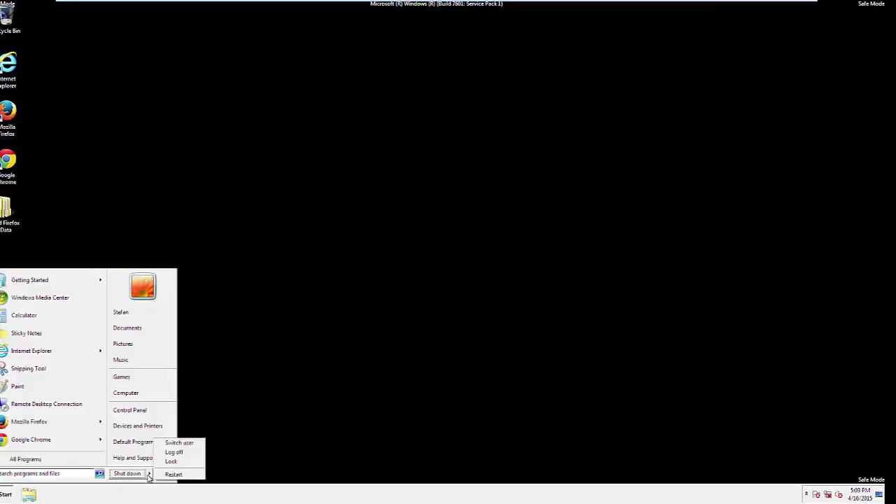
click(173, 475)
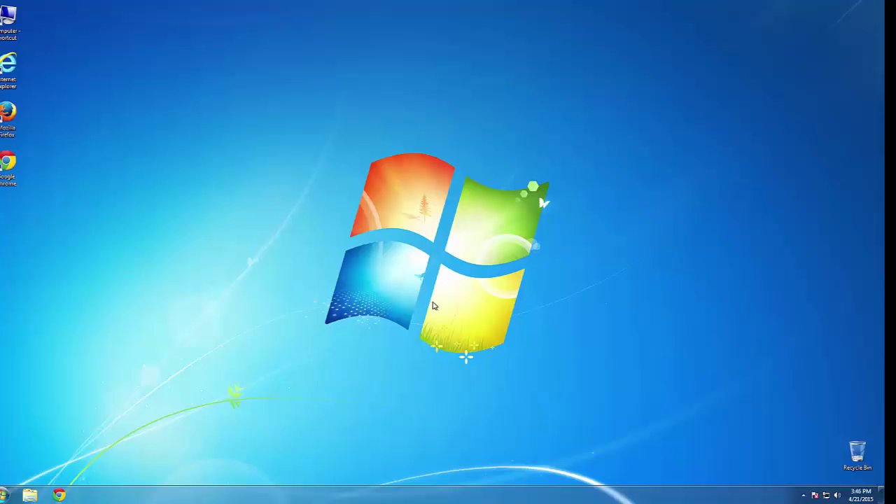
- Launch Internet Explorer from its desktop icon and scroll the MSN start page
double_click(7, 70)
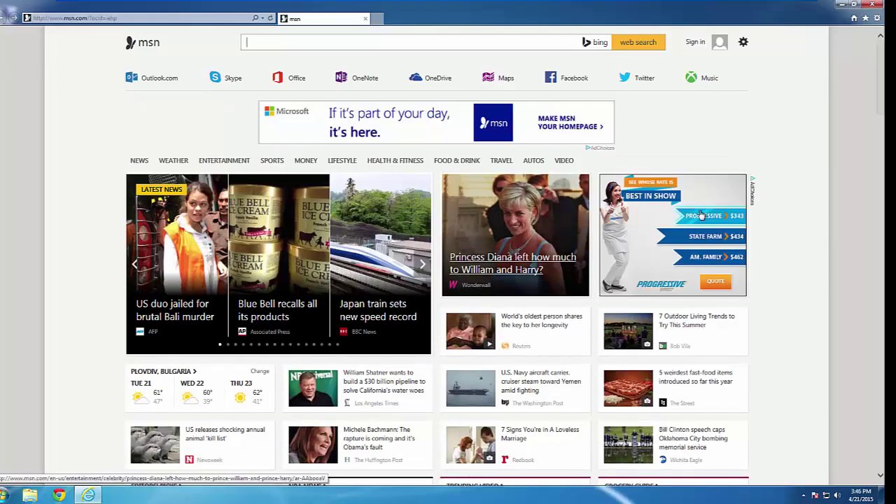
mouse_move(880, 82)
mouse_down()
mouse_move(881, 168)
mouse_move(872, 147)
mouse_move(880, 42)
mouse_up()
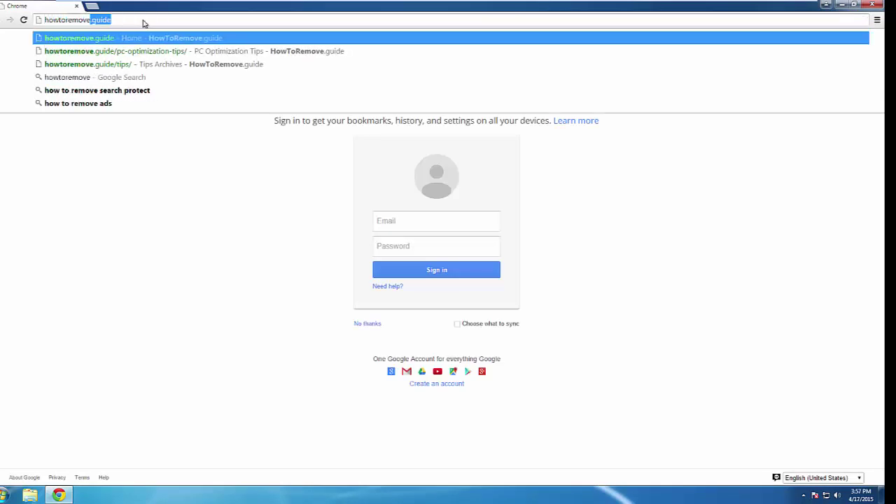
- Load howtoremove.guide, go to TIPS > PC Optimization Tips, then jump via Getting Ready to Tip Number 1
key(Return)
click(372, 105)
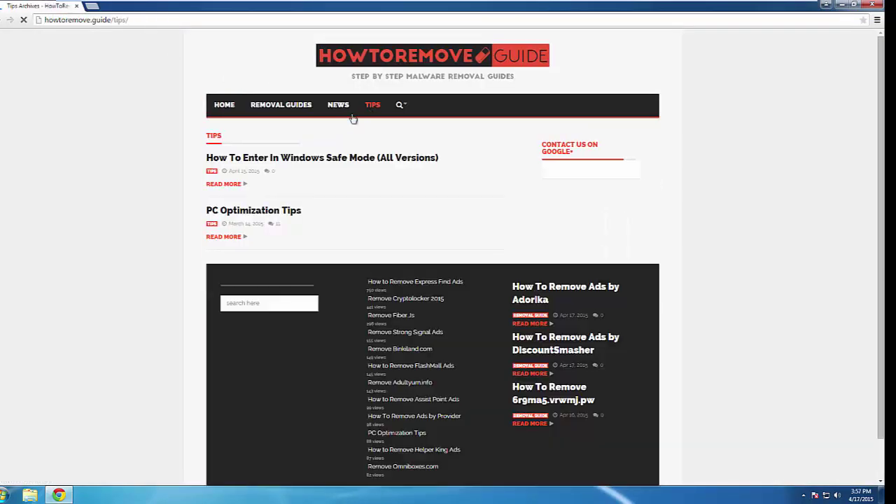
click(256, 213)
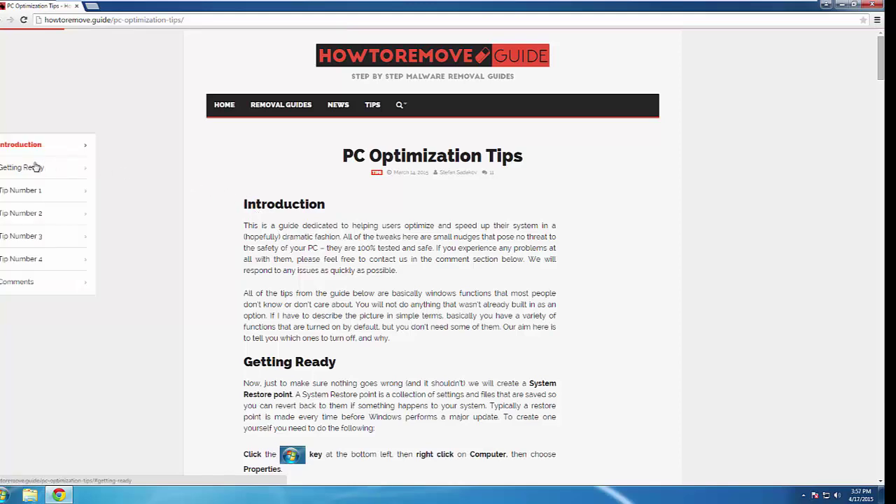
click(31, 168)
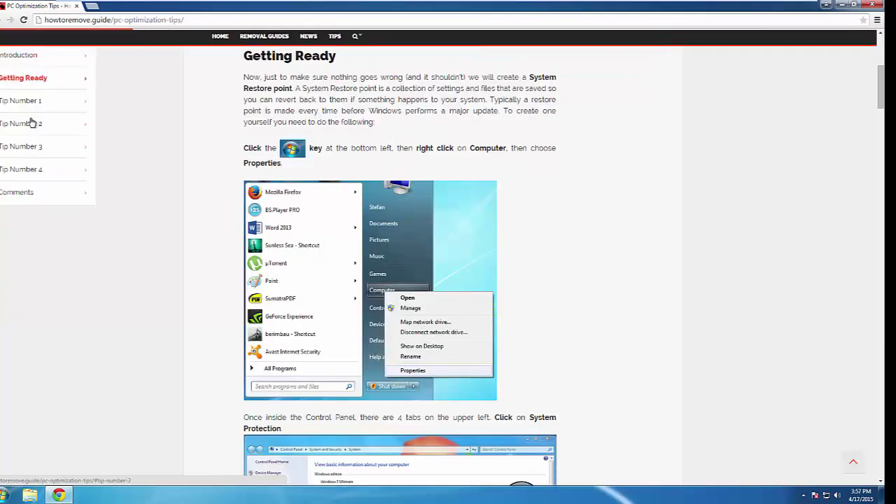
click(26, 102)
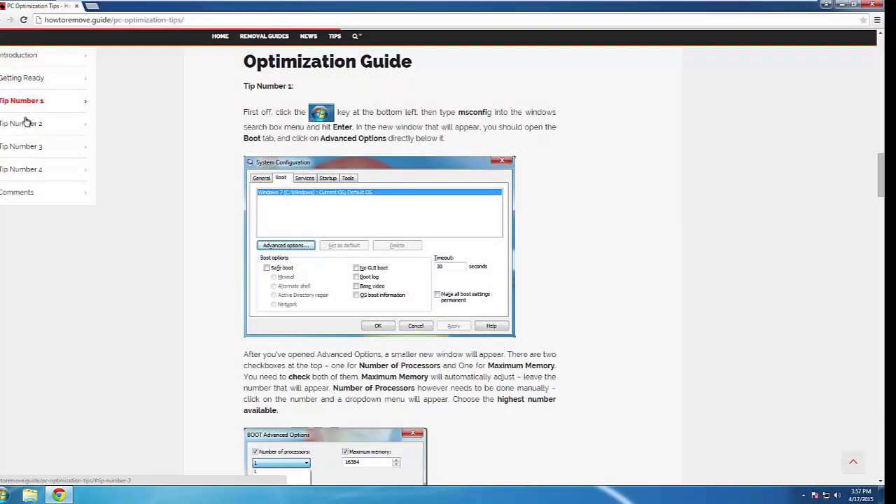